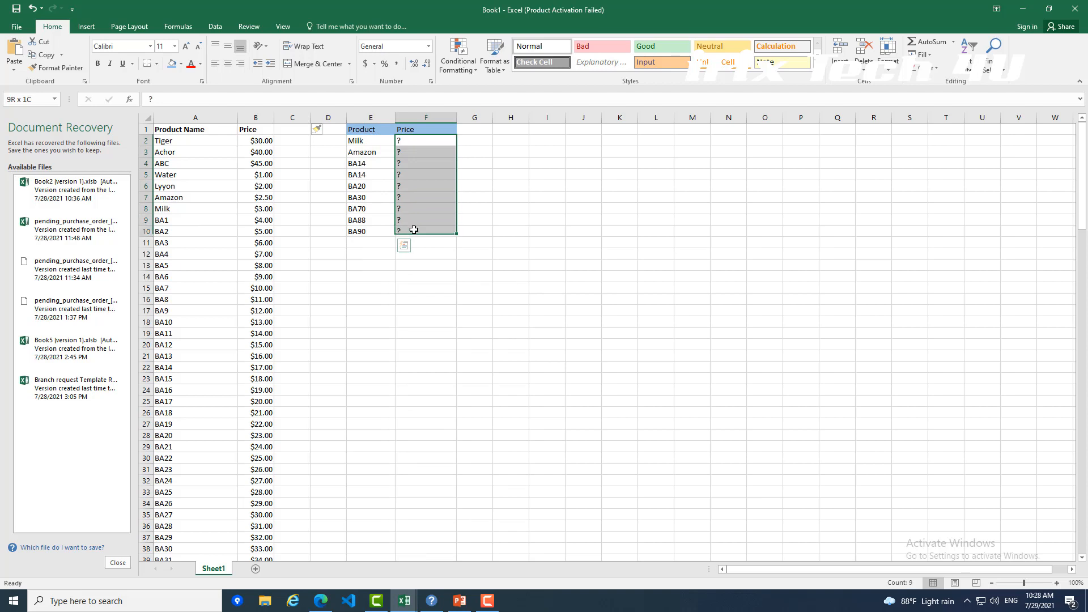
- Examine the product and price list in columns A and B and the products in E2:E10 that need prices
{"action": "left_click", "coordinate": [261, 139]}
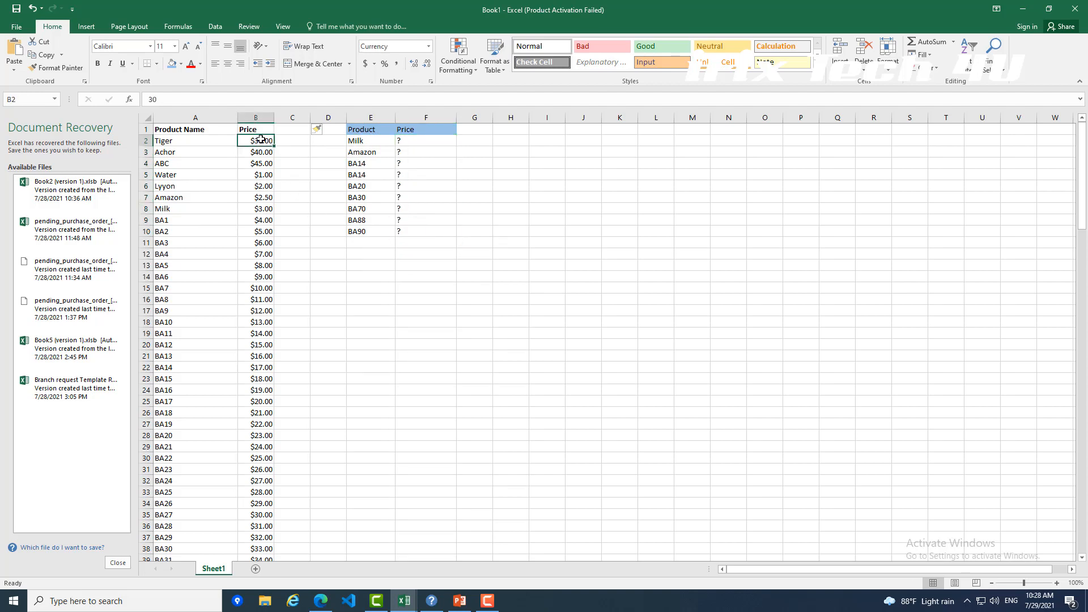
{"action": "scroll", "coordinate": [261, 170], "scroll_direction": "down", "scroll_amount": 17}
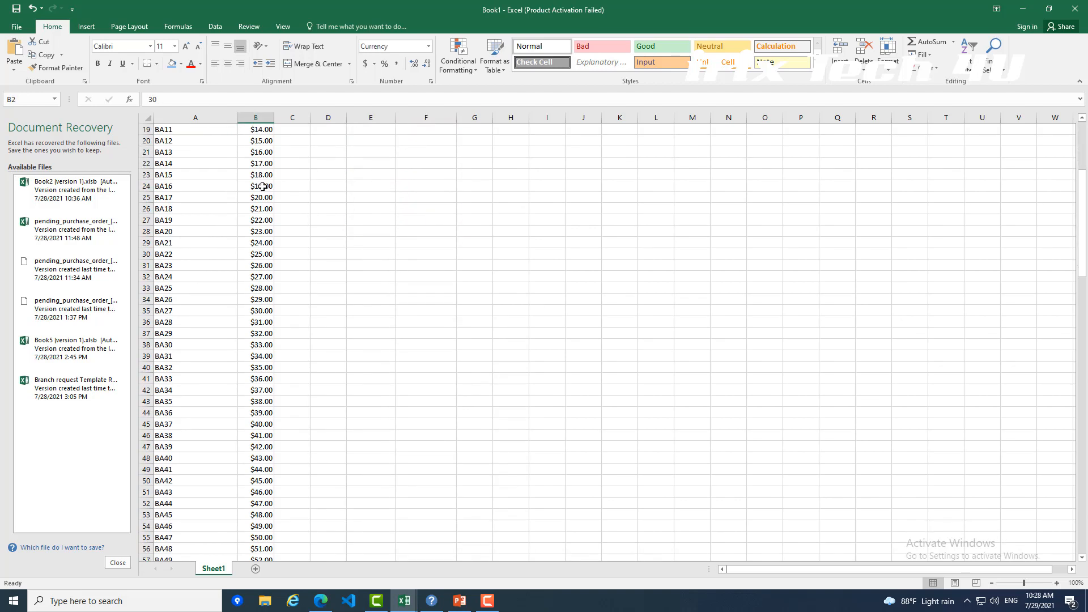
{"action": "scroll", "coordinate": [271, 254], "scroll_direction": "down", "scroll_amount": 20}
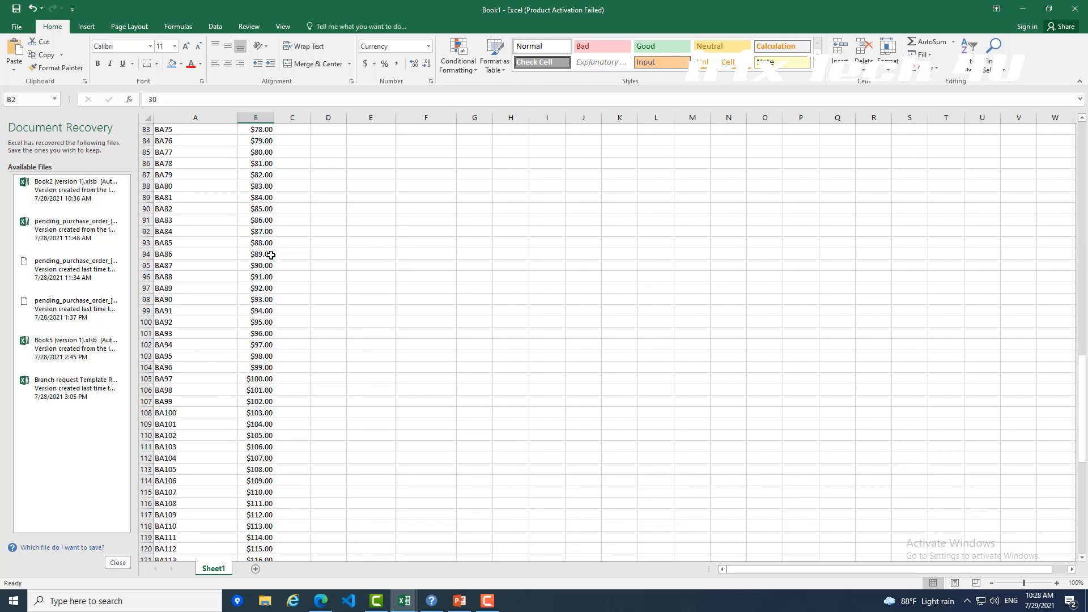
{"action": "scroll", "coordinate": [271, 255], "scroll_direction": "up", "scroll_amount": 12}
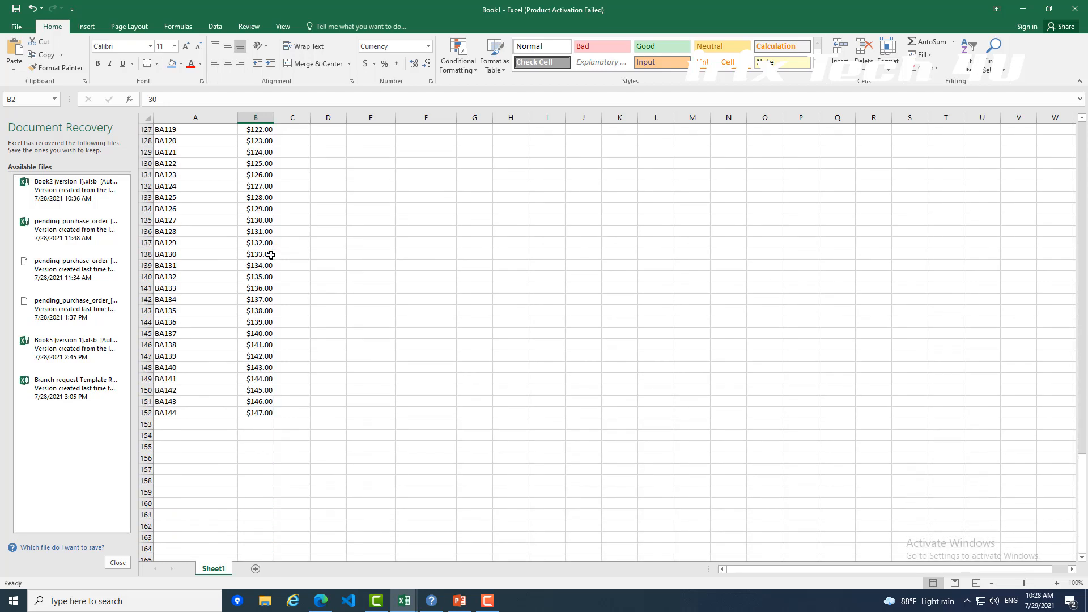
{"action": "scroll", "coordinate": [271, 254], "scroll_direction": "up", "scroll_amount": 20}
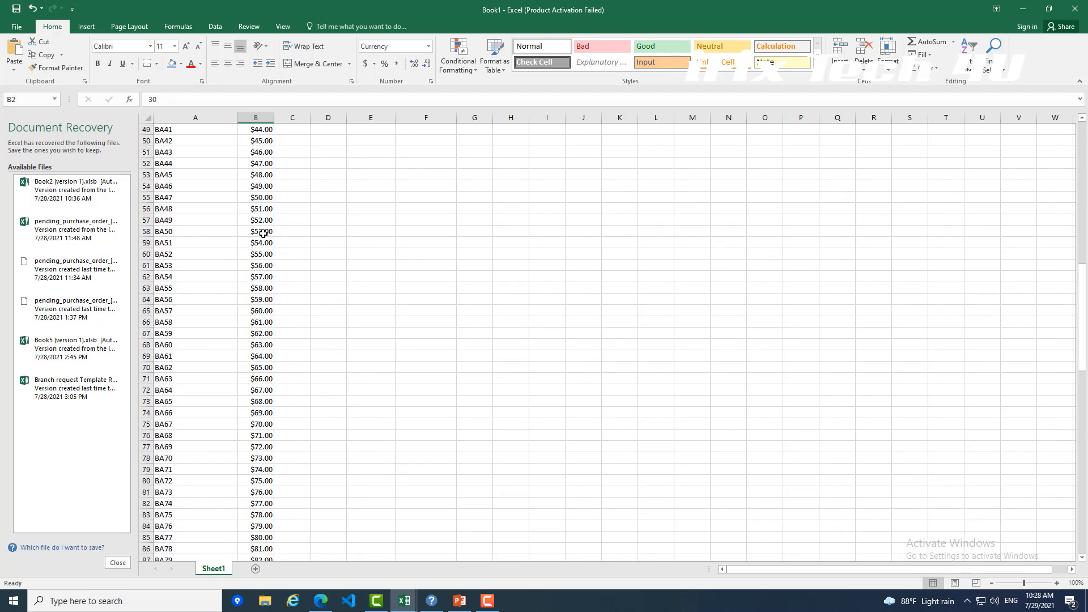
{"action": "scroll", "coordinate": [262, 228], "scroll_direction": "up", "scroll_amount": 6}
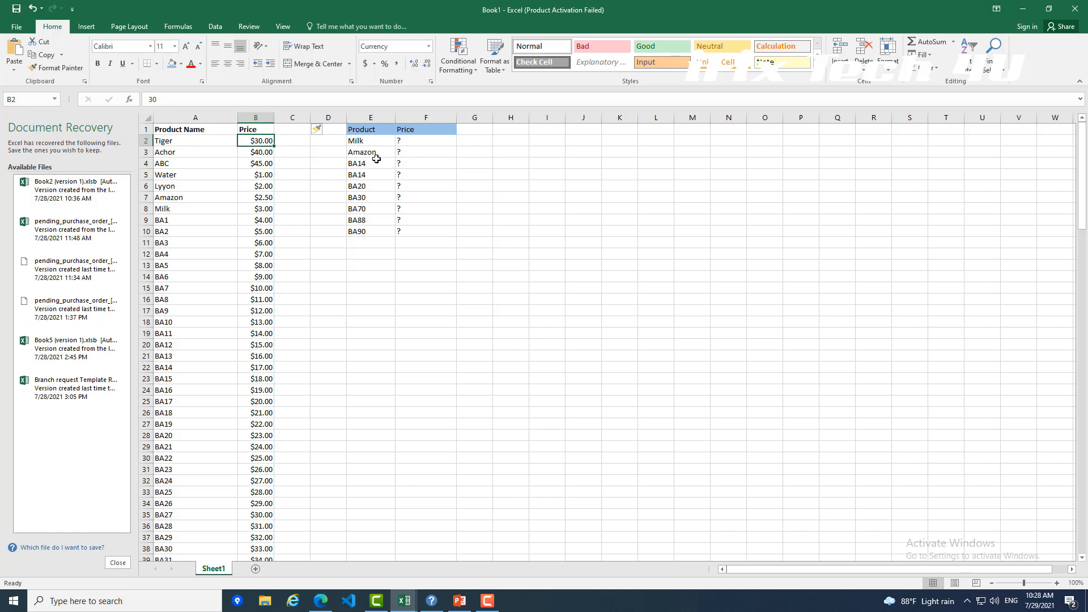
{"action": "left_click", "coordinate": [400, 143]}
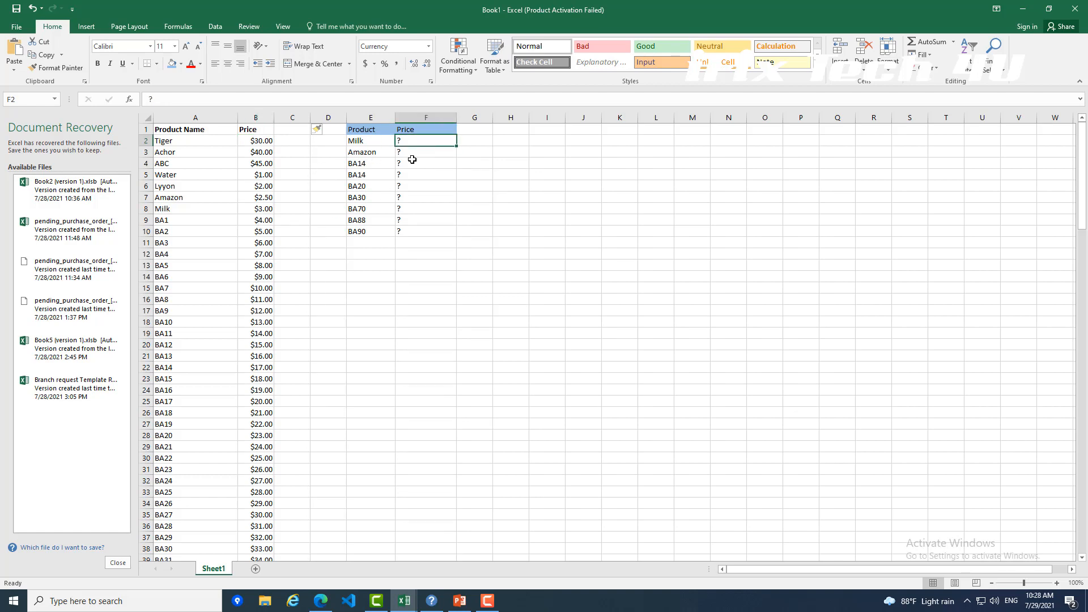
{"action": "left_click_drag", "start_coordinate": [376, 143], "coordinate": [378, 231]}
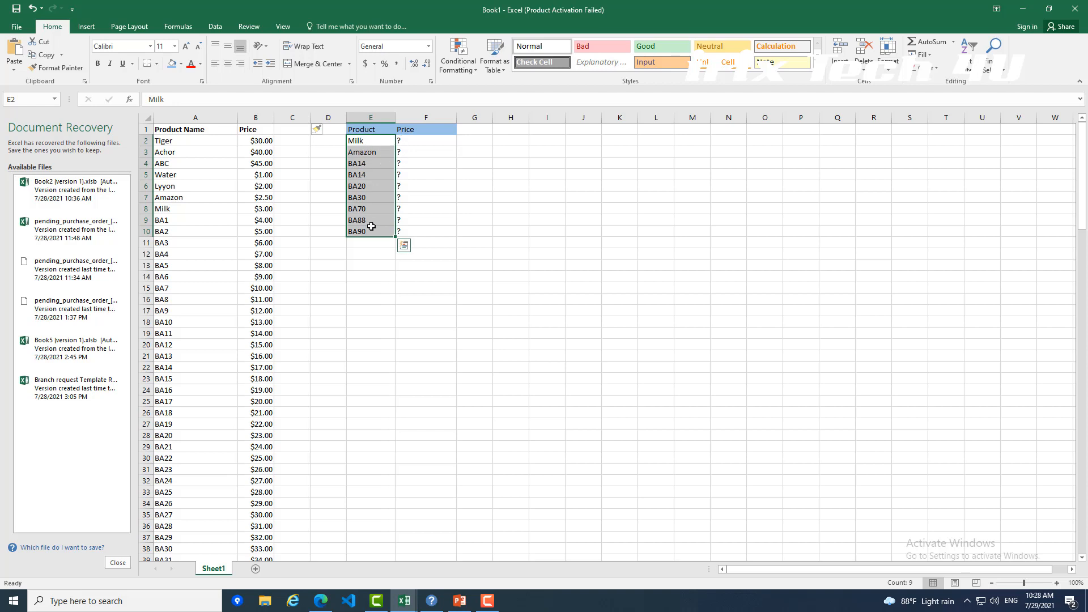
- Begin a VLOOKUP formula in F2 in place of the question mark, with the whole column E as lookup value
{"action": "double_click", "coordinate": [414, 140]}
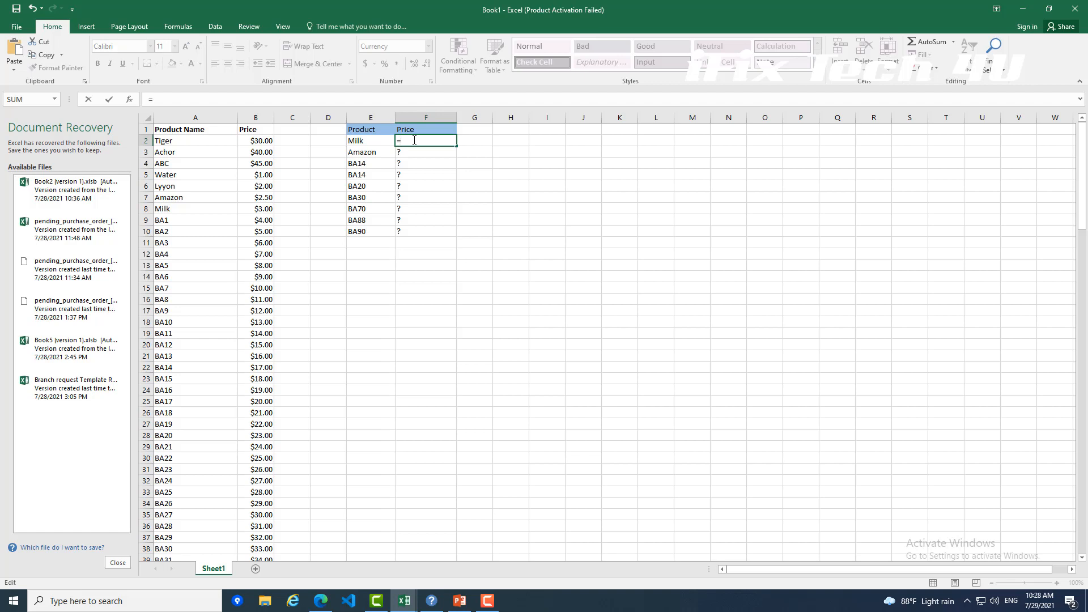
{"action": "type", "text": "vlo"}
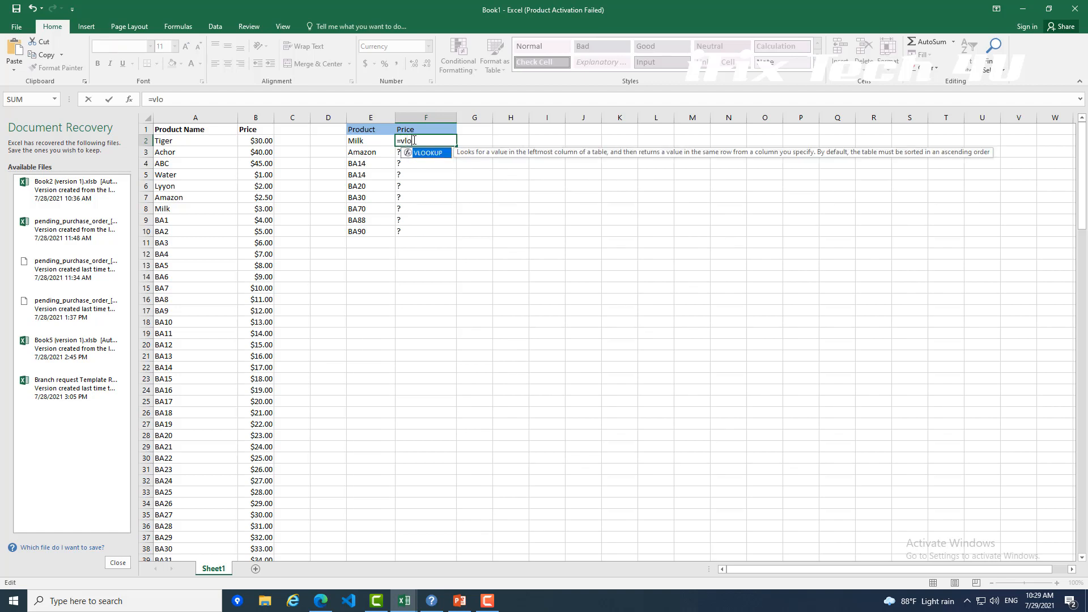
{"action": "key", "text": "Tab"}
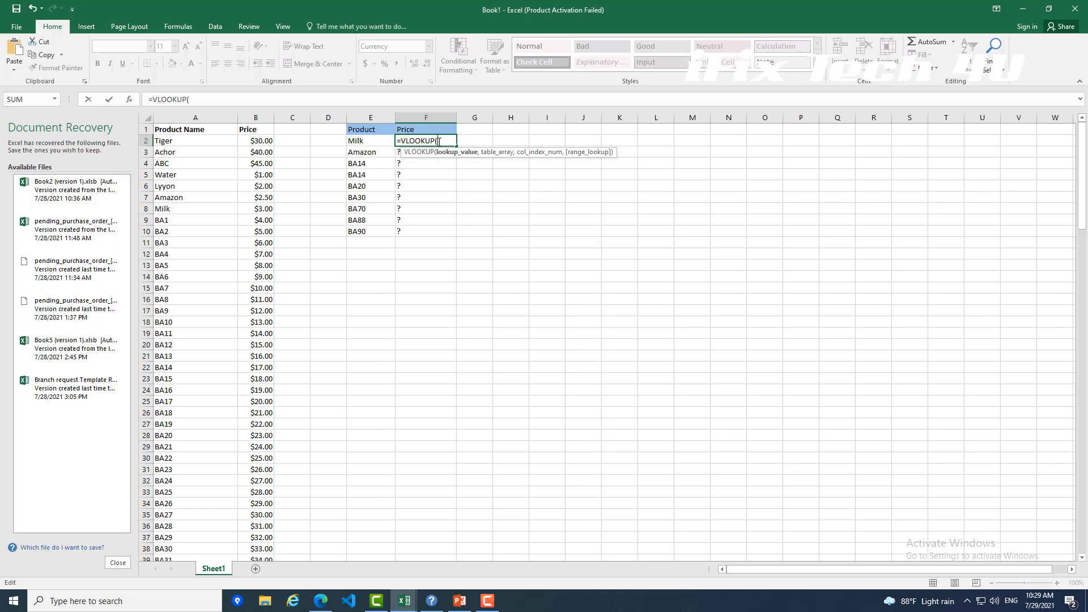
{"action": "left_click", "coordinate": [370, 141]}
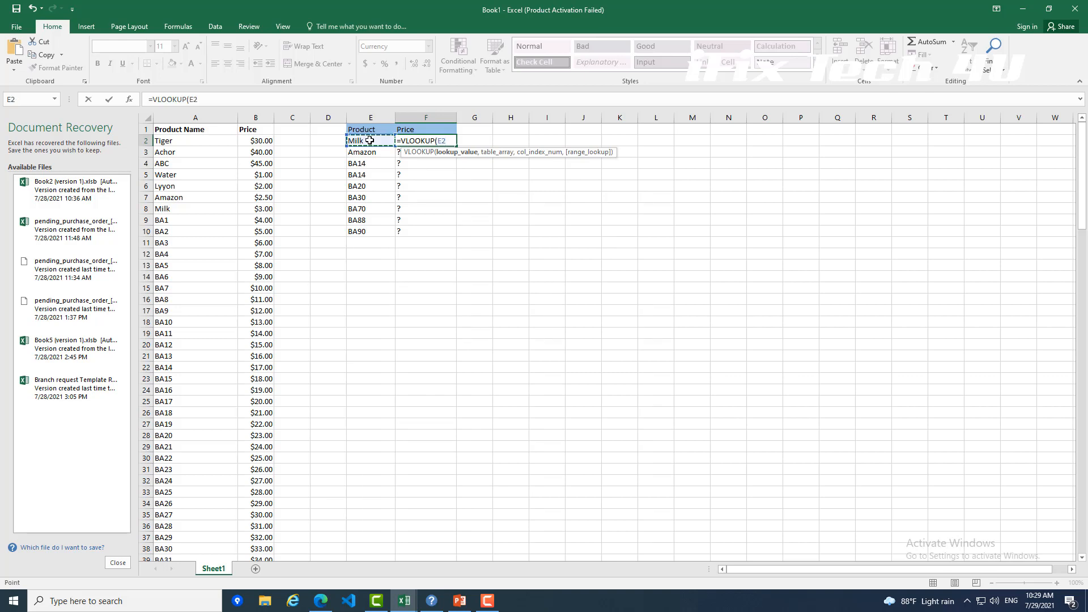
{"action": "key", "text": "ctrl+space"}
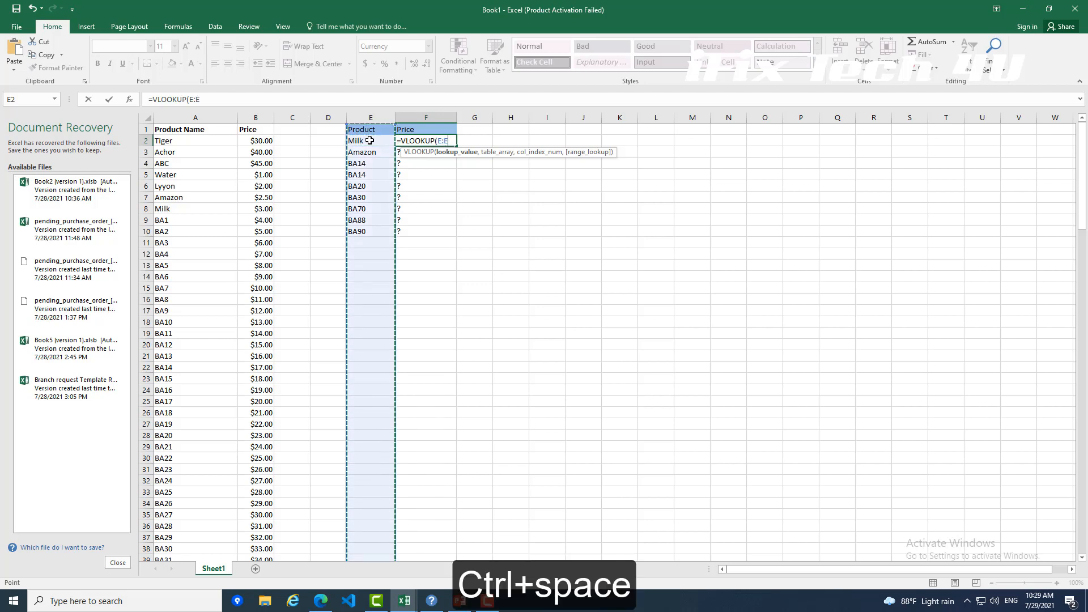
{"action": "type", "text": ","}
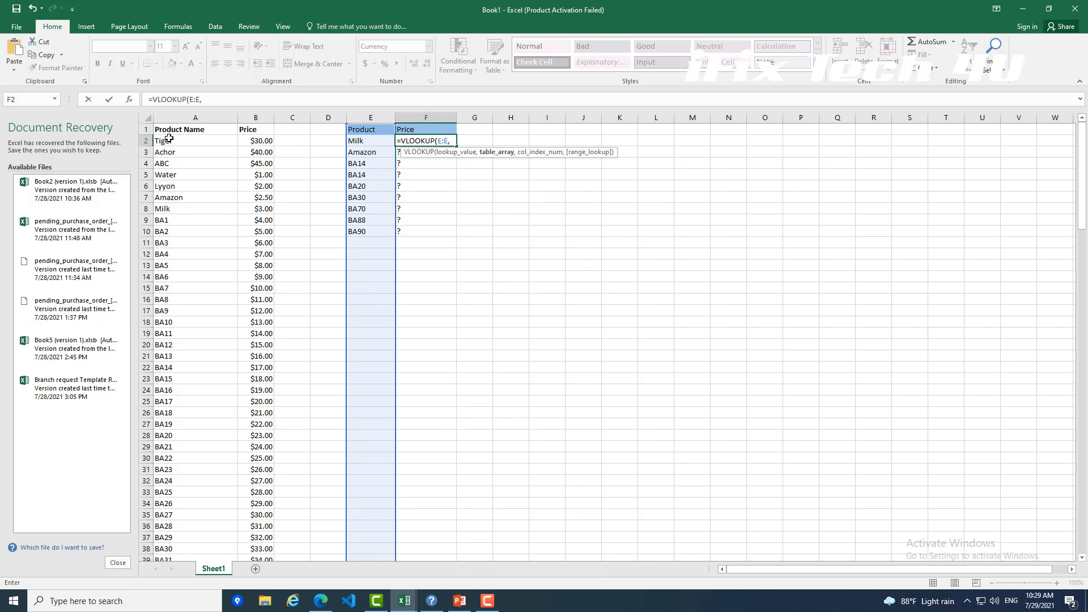
- Complete the F2 formula with columns A:B as table array, column index 2 and range lookup 0
{"action": "left_click_drag", "start_coordinate": [162, 142], "coordinate": [267, 142]}
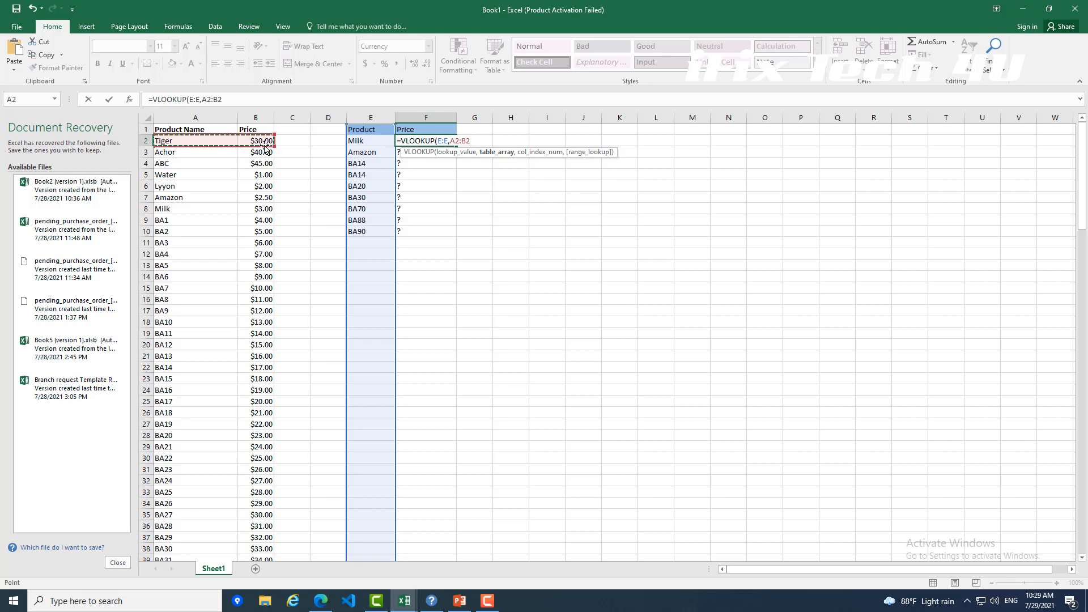
{"action": "key", "text": "ctrl+space"}
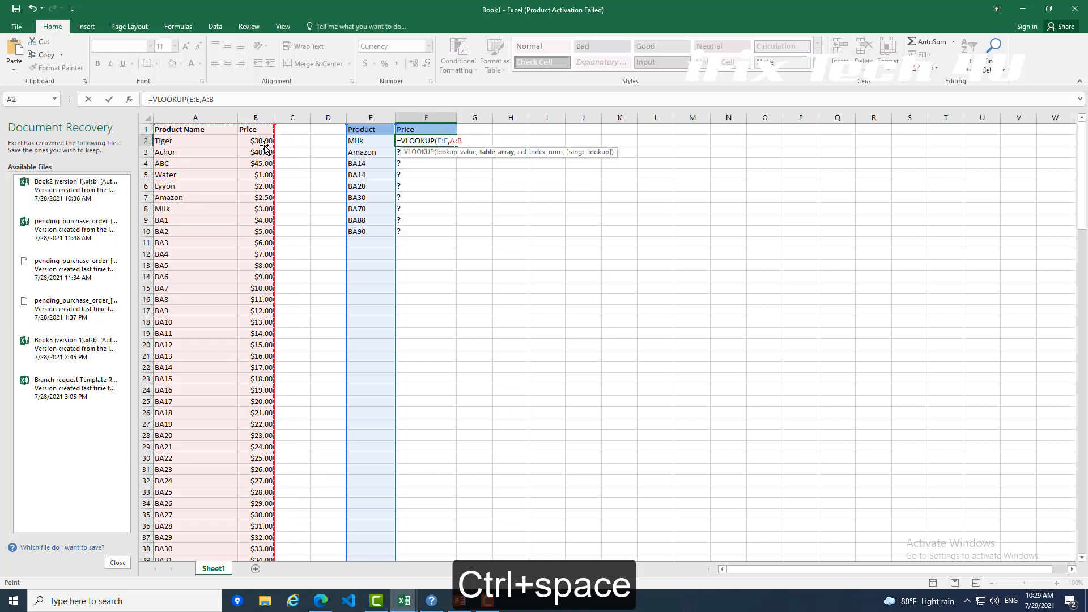
{"action": "type", "text": ",2"}
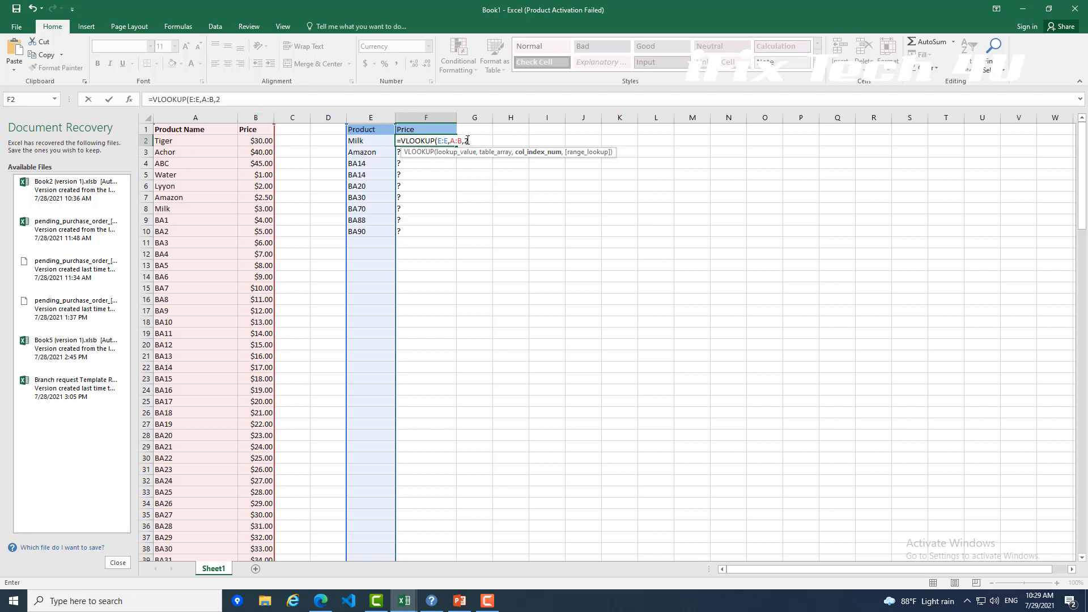
{"action": "type", "text": ","}
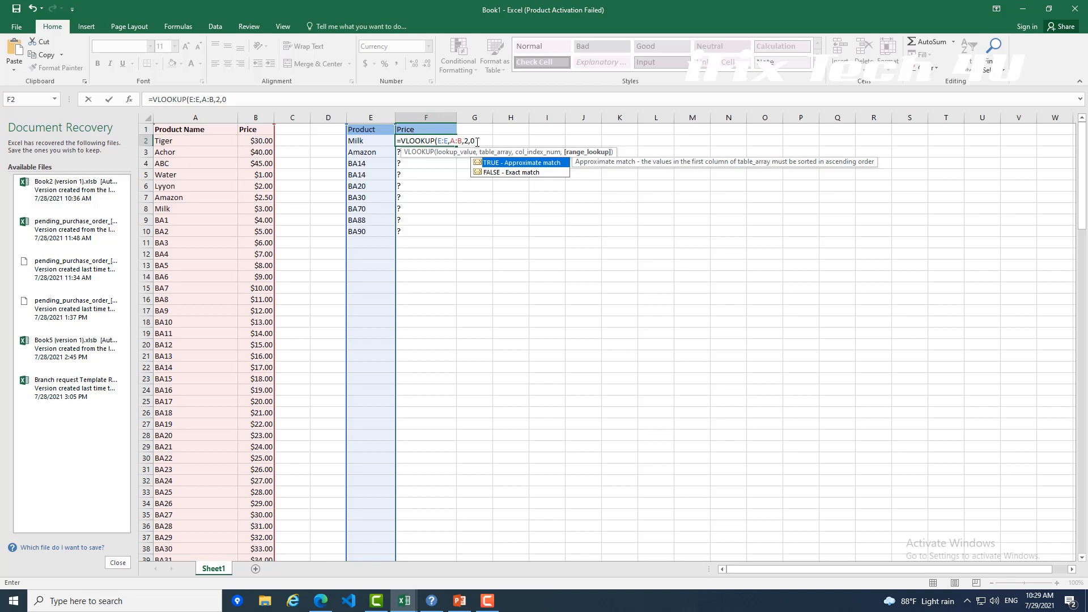
{"action": "type", "text": "0)"}
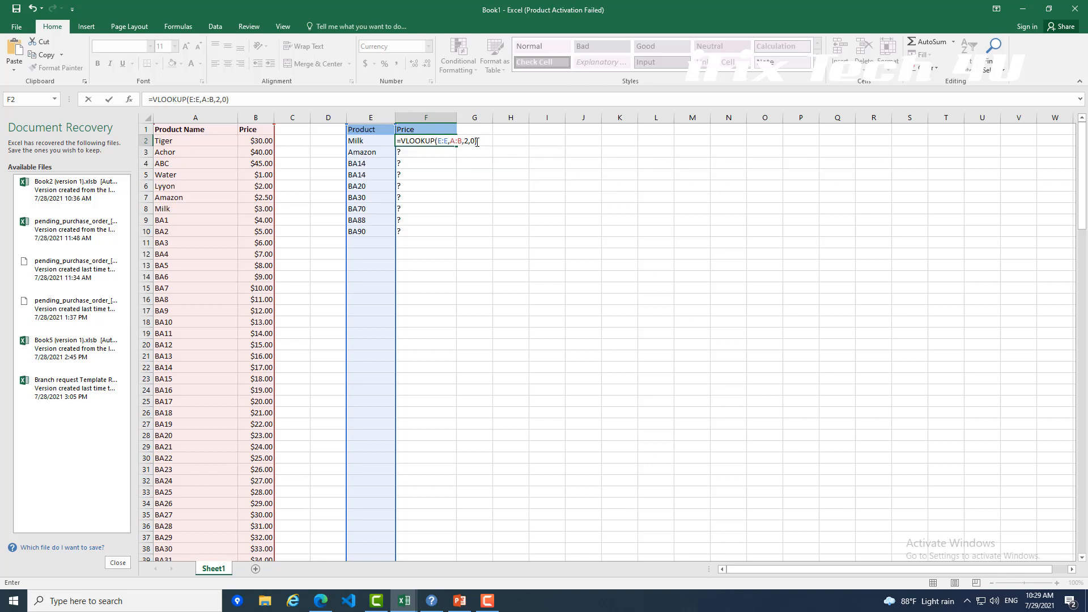
{"action": "key", "text": "Return"}
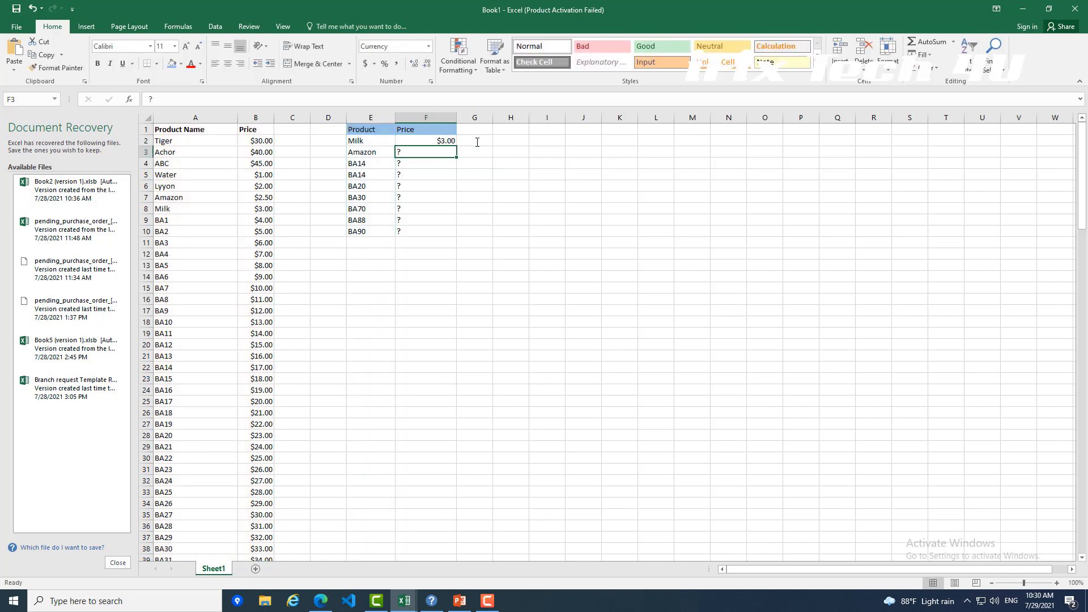
- Check Milk's price against the product list and fill the VLOOKUP formula from F2 down to F10
{"action": "left_click", "coordinate": [437, 142]}
{"action": "left_click", "coordinate": [362, 141]}
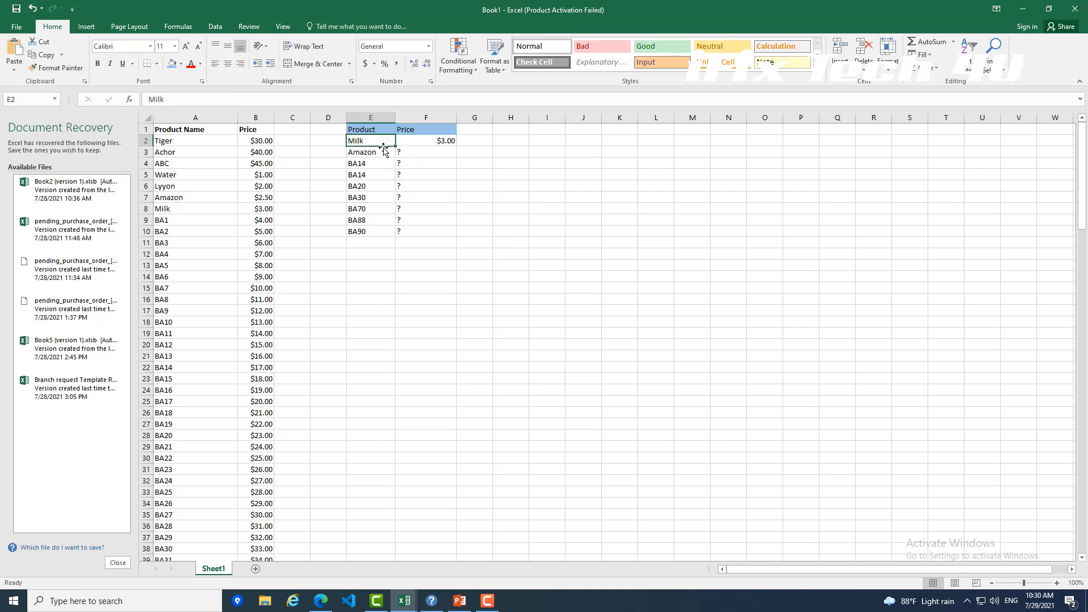
{"action": "left_click", "coordinate": [429, 142]}
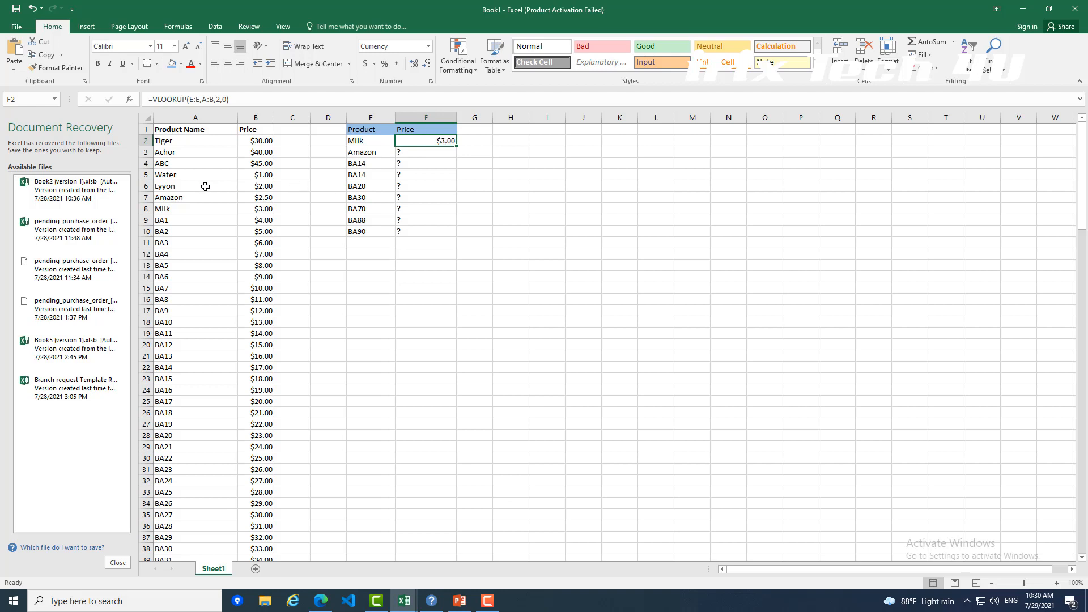
{"action": "left_click", "coordinate": [190, 209]}
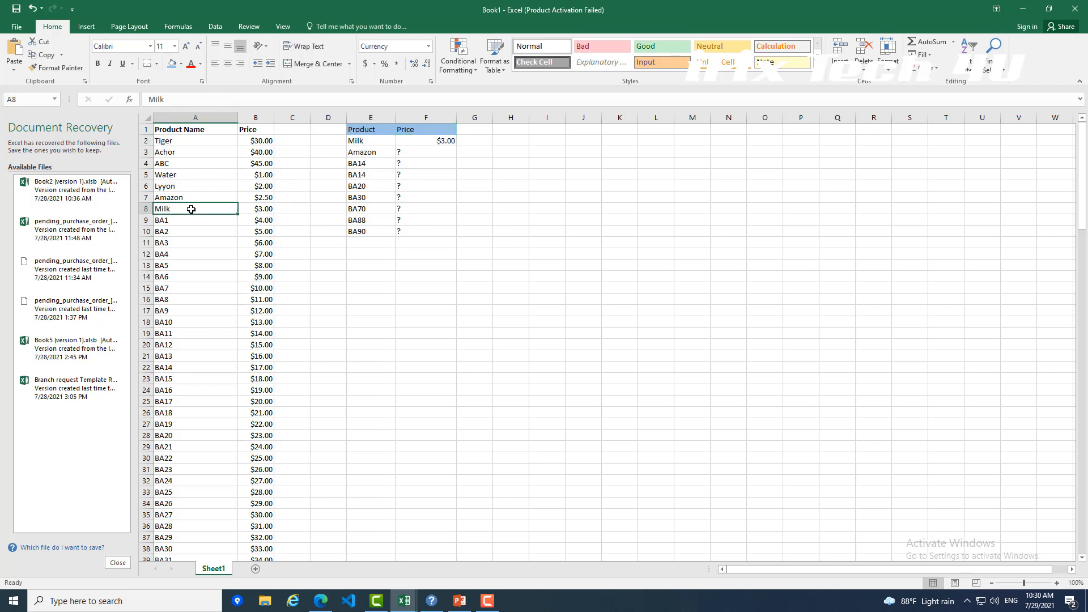
{"action": "left_click", "coordinate": [263, 211]}
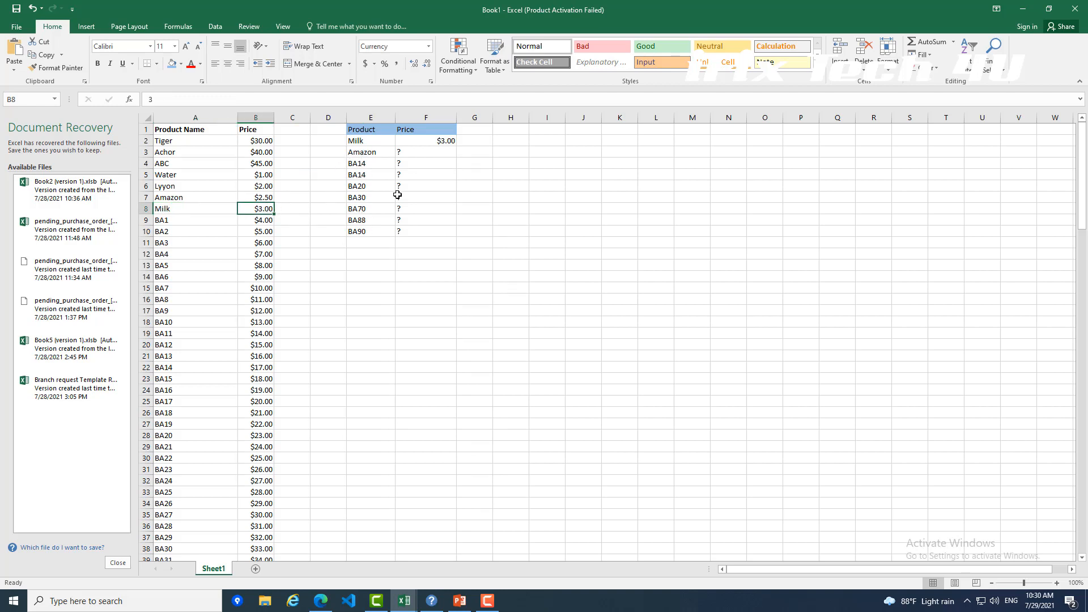
{"action": "left_click", "coordinate": [439, 140]}
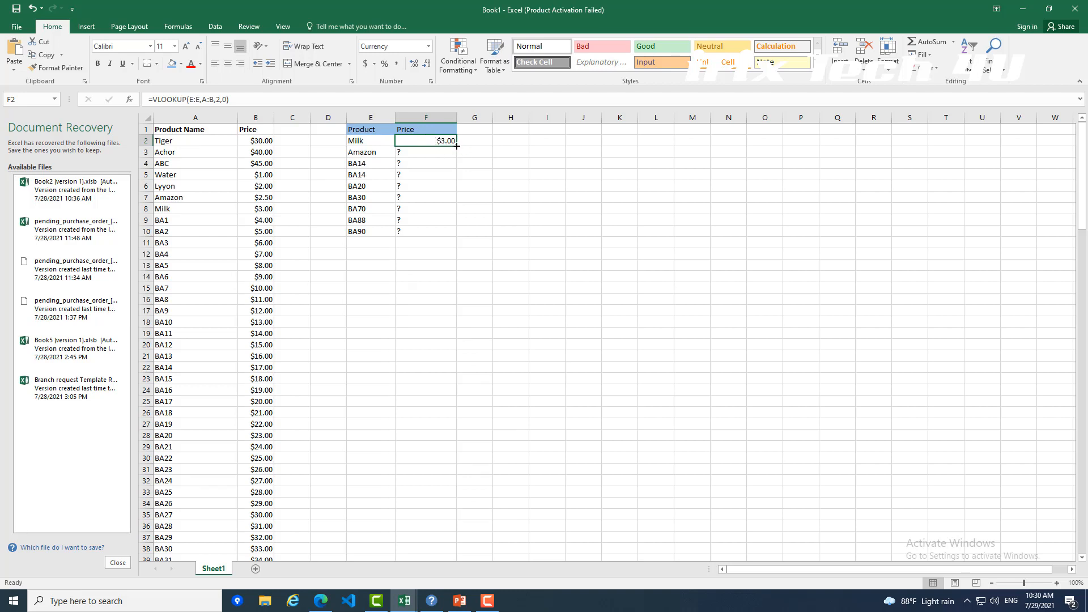
{"action": "double_click", "coordinate": [456, 147]}
{"action": "left_click", "coordinate": [433, 231]}
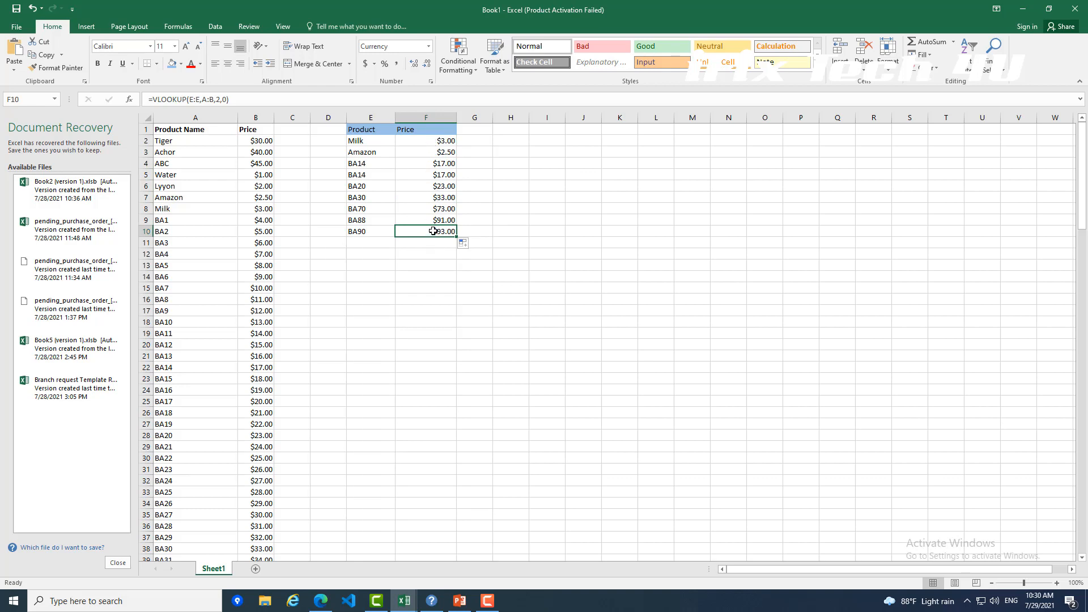
{"action": "left_click", "coordinate": [422, 141]}
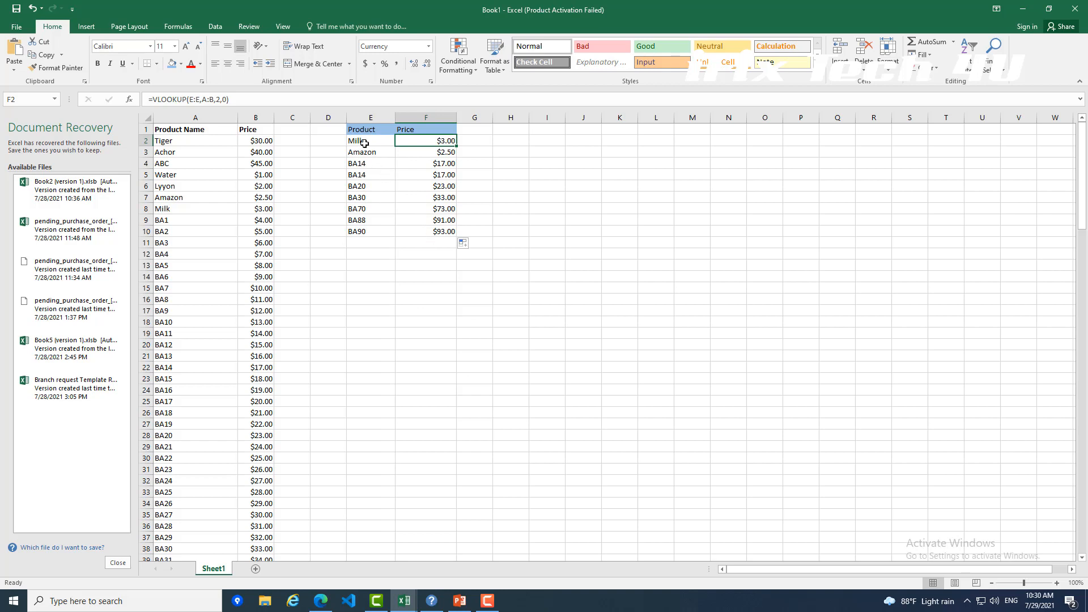
- Add the product GG in E11 and copy the VLOOKUP formula from F10 down to F11
{"action": "double_click", "coordinate": [372, 242]}
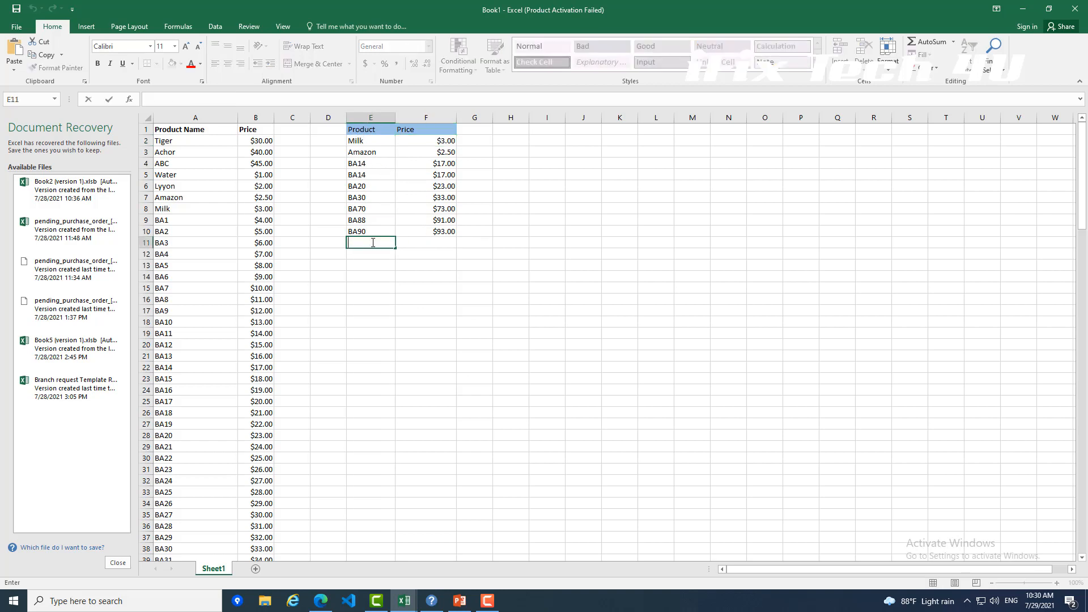
{"action": "type", "text": "GG"}
{"action": "left_click", "coordinate": [430, 244]}
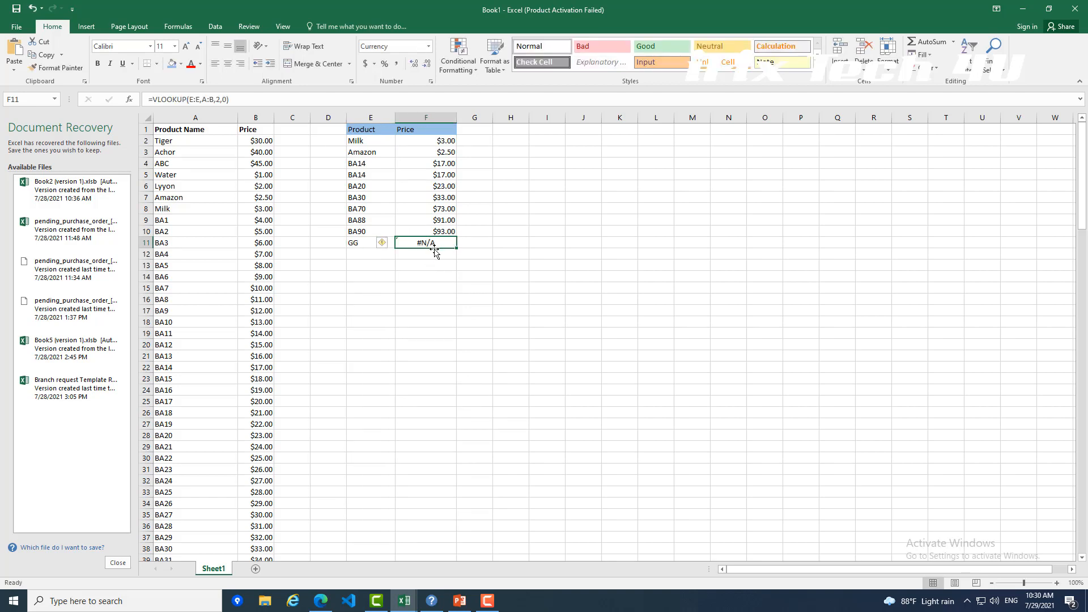
{"action": "left_click", "coordinate": [365, 241]}
{"action": "left_click", "coordinate": [443, 233]}
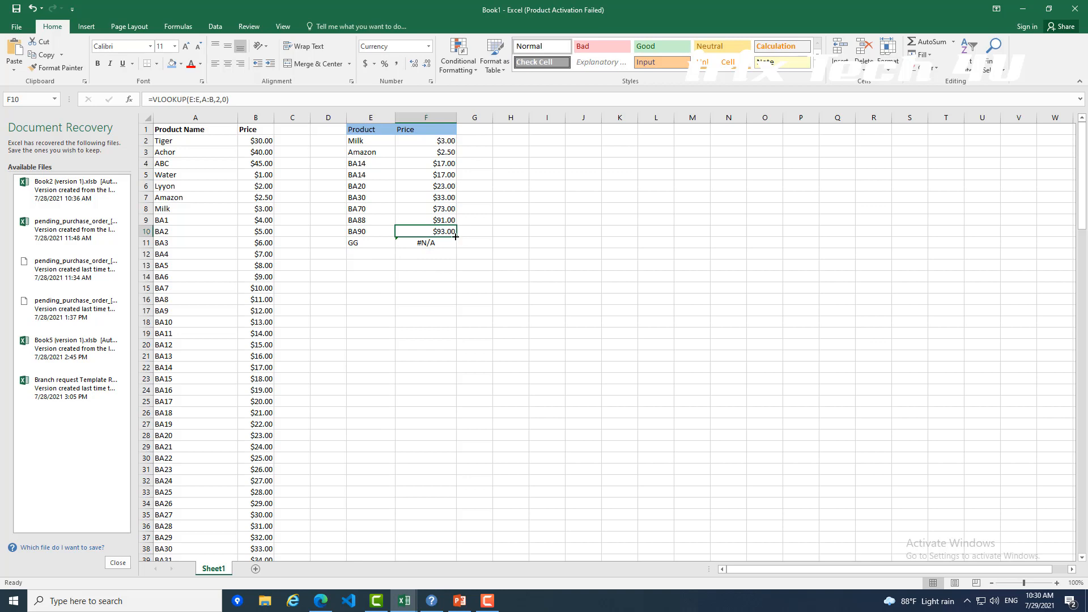
{"action": "left_click_drag", "start_coordinate": [457, 237], "coordinate": [451, 246]}
{"action": "left_click", "coordinate": [435, 247]}
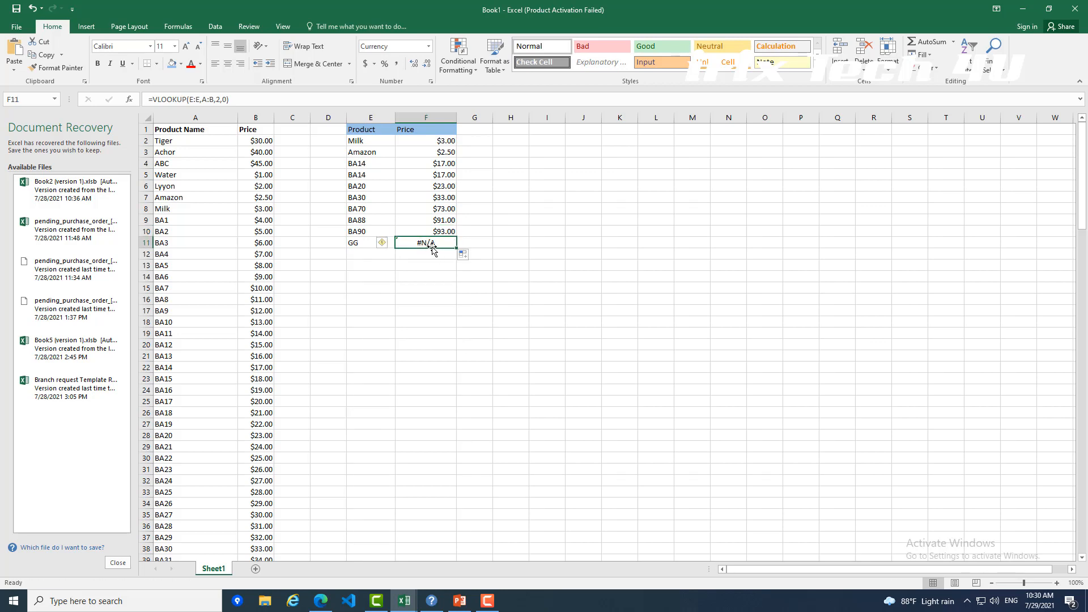
- Look through the Product Name list in column A for the product GG
{"action": "left_click", "coordinate": [353, 244]}
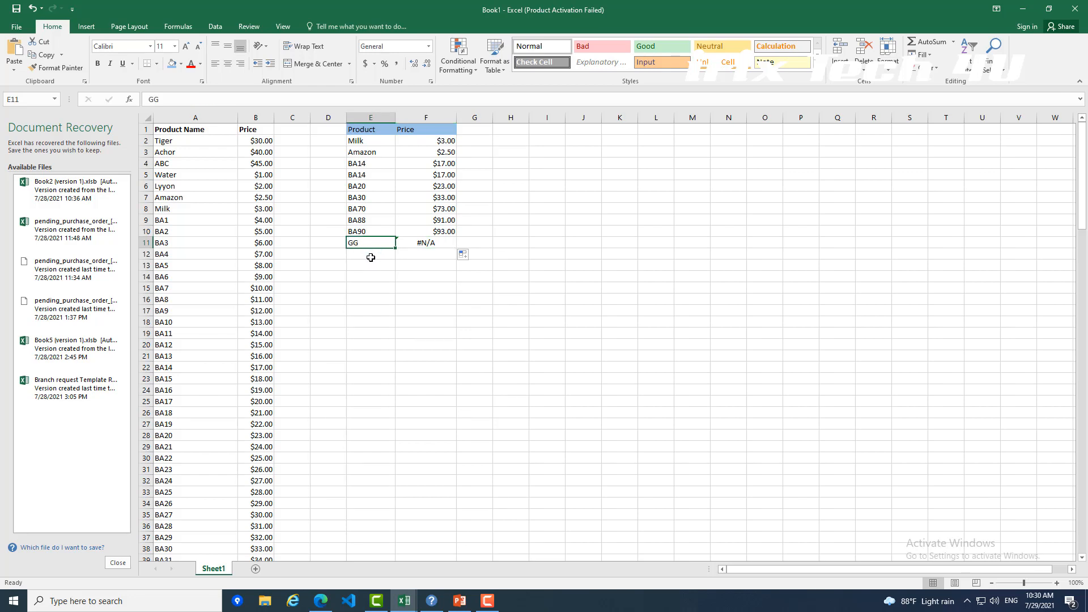
{"action": "left_click", "coordinate": [192, 142]}
{"action": "scroll", "coordinate": [195, 172], "scroll_direction": "down", "scroll_amount": 20}
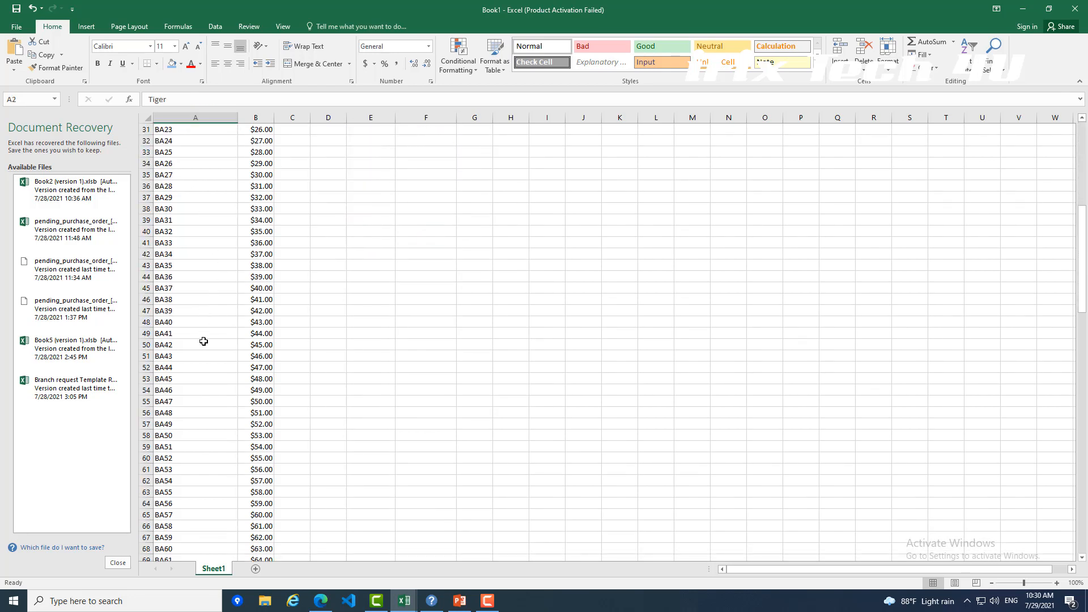
{"action": "scroll", "coordinate": [204, 344], "scroll_direction": "down", "scroll_amount": 3}
{"action": "scroll", "coordinate": [311, 279], "scroll_direction": "up", "scroll_amount": 17}
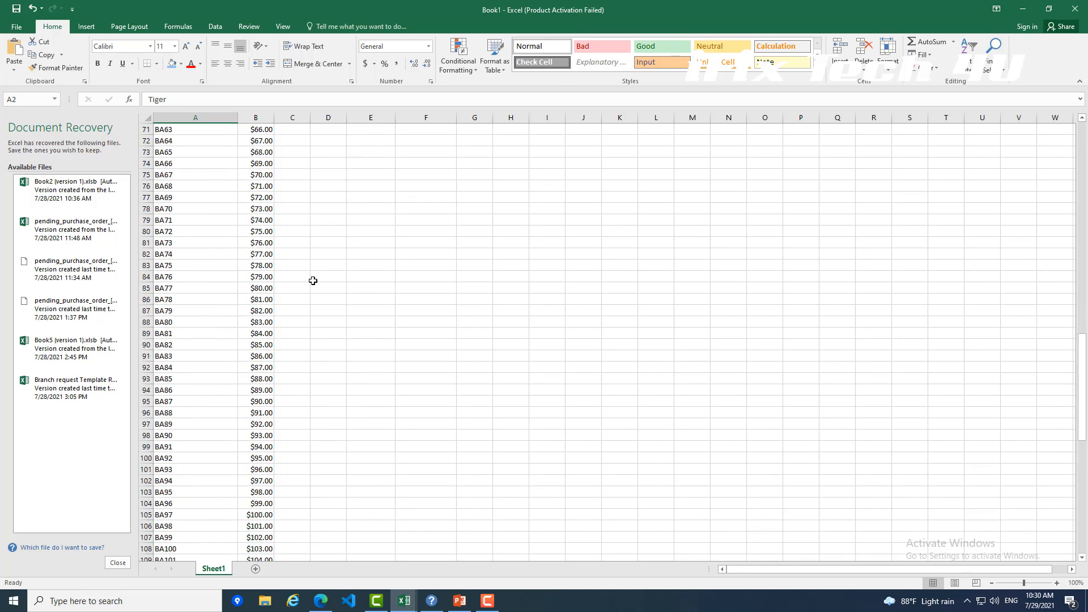
{"action": "scroll", "coordinate": [418, 226], "scroll_direction": "up", "scroll_amount": 10}
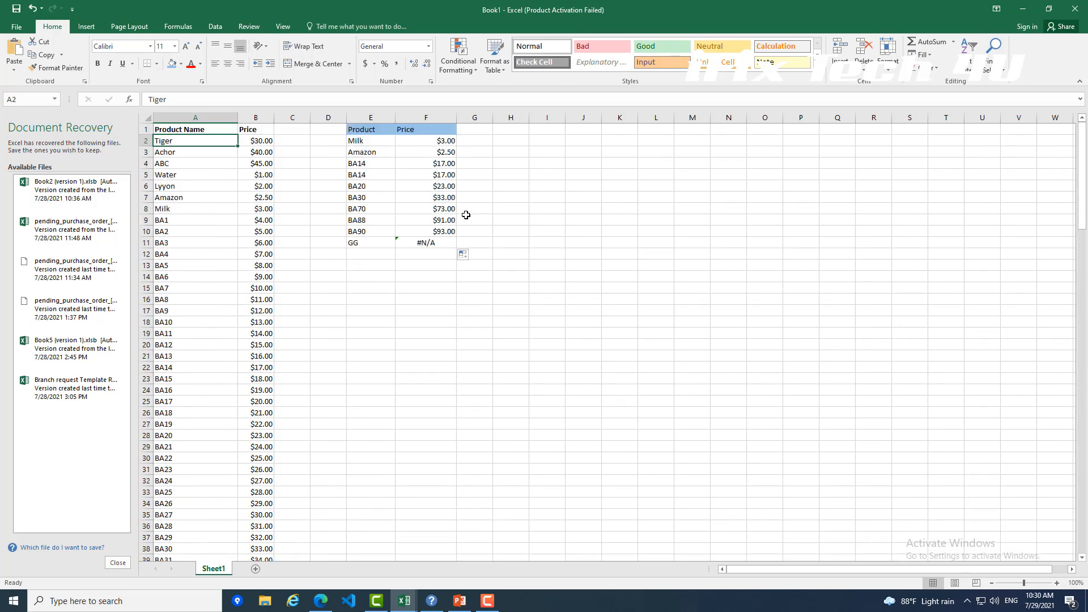
- Wrap the VLOOKUP formula in F2 in IFNA with "Not Found" as the value for missing products
{"action": "left_click", "coordinate": [423, 245]}
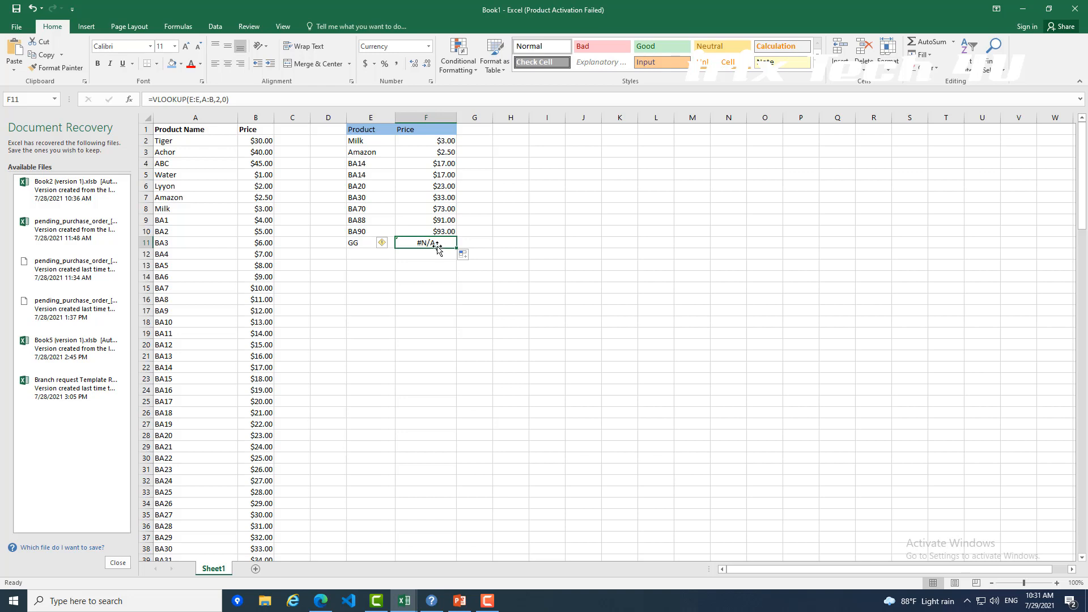
{"action": "double_click", "coordinate": [416, 142]}
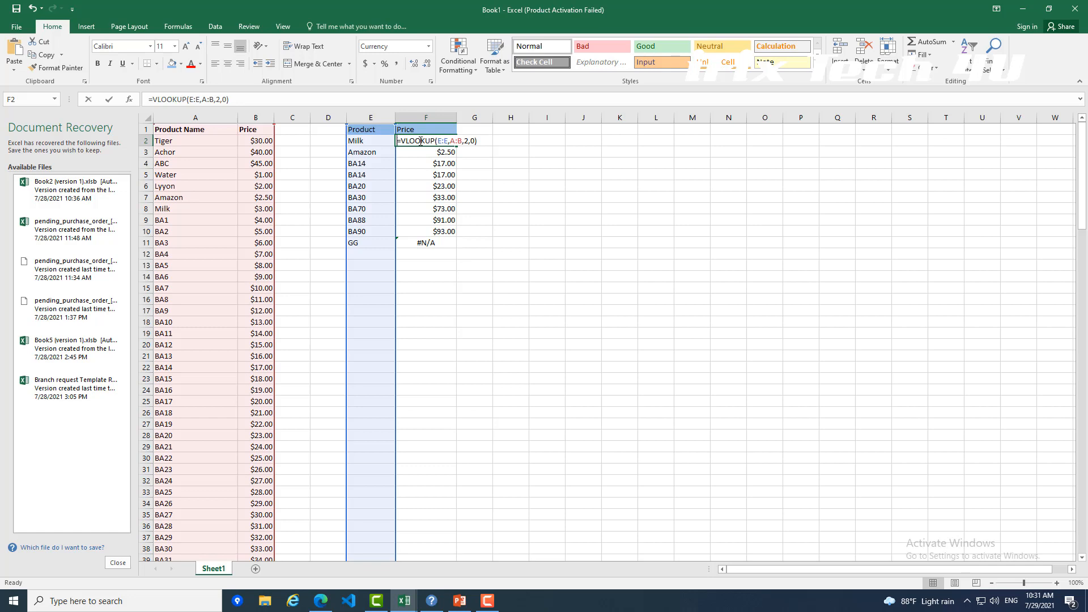
{"action": "left_click", "coordinate": [402, 141]}
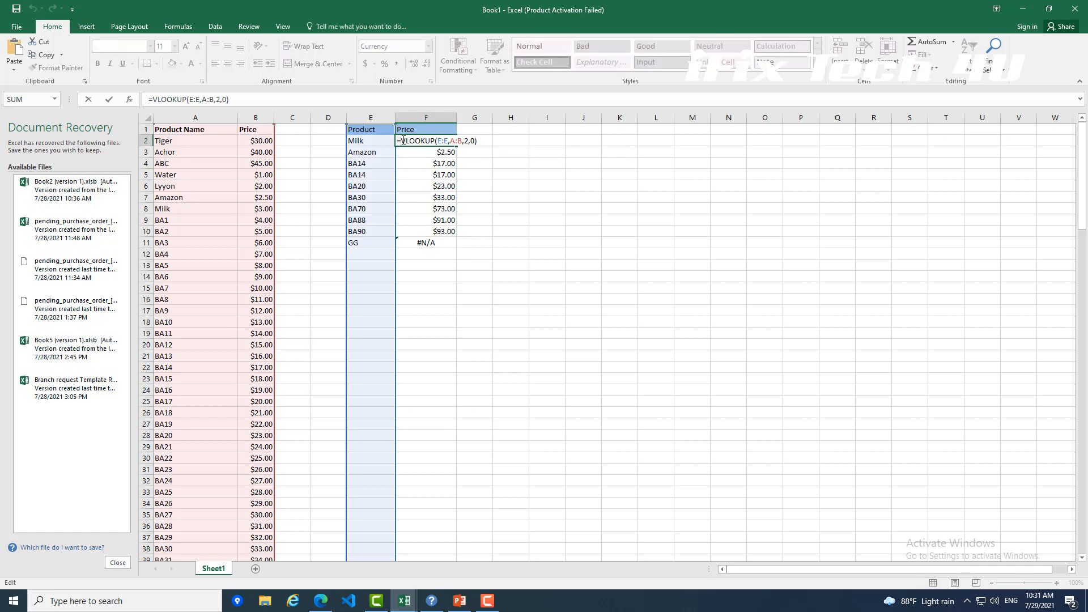
{"action": "type", "text": "ifna"}
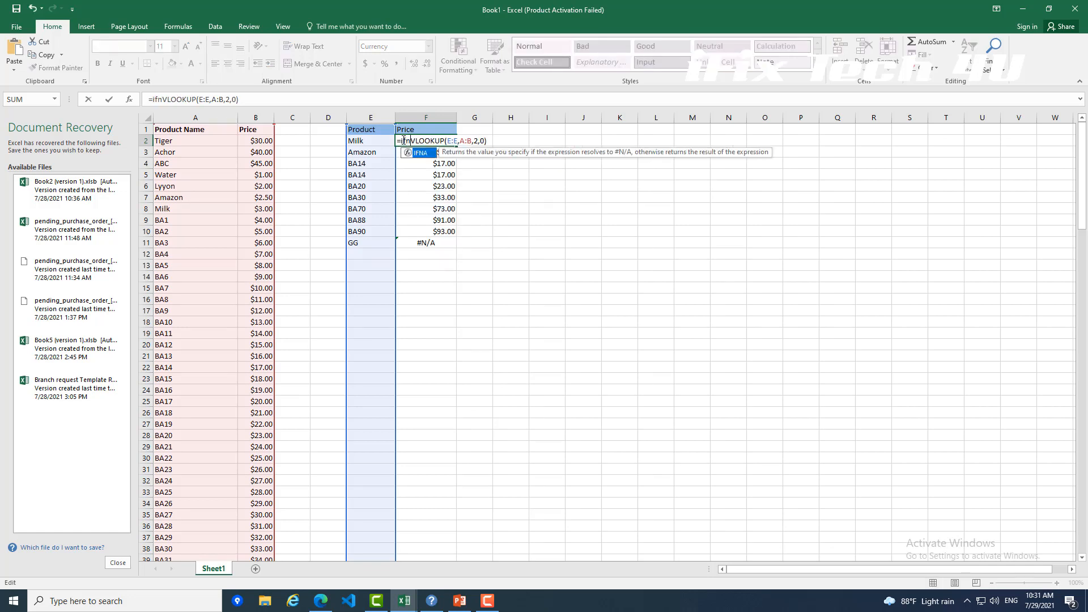
{"action": "key", "text": "Tab"}
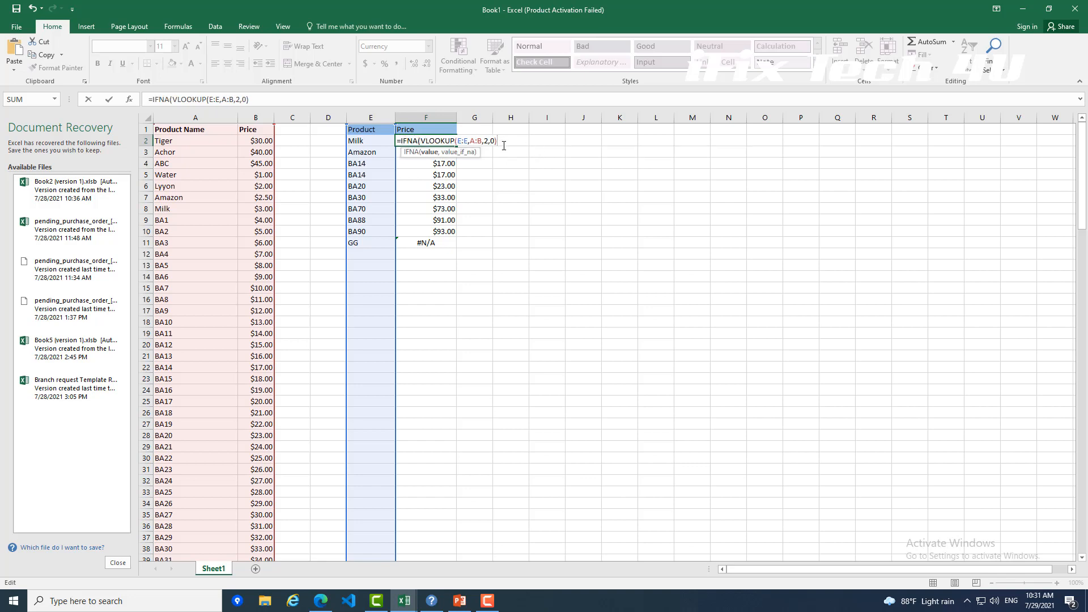
{"action": "type", "text": ",\"Not Found"}
{"action": "key", "text": "Return"}
- Fill the IFNA formula from F2 down to F11 and check the result for product GG
{"action": "left_click", "coordinate": [448, 141]}
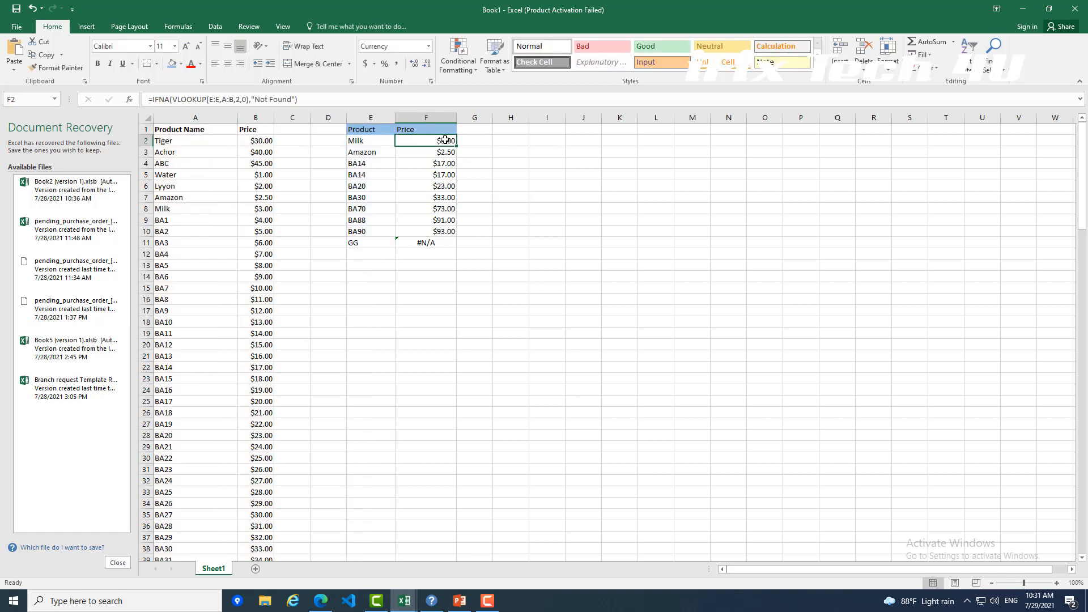
{"action": "double_click", "coordinate": [456, 145]}
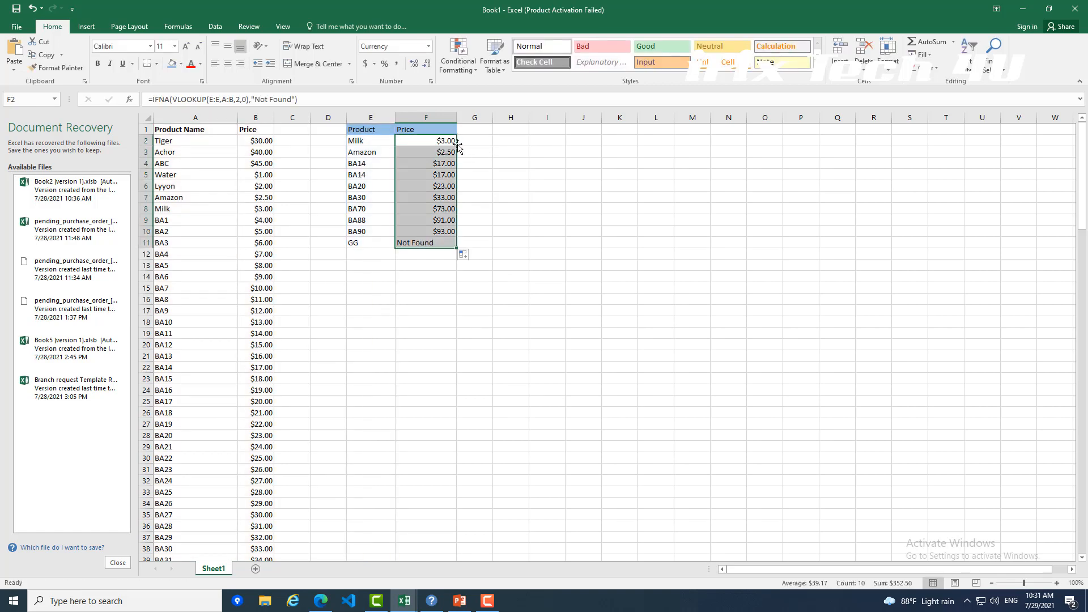
{"action": "left_click", "coordinate": [421, 245]}
{"action": "left_click", "coordinate": [380, 244]}
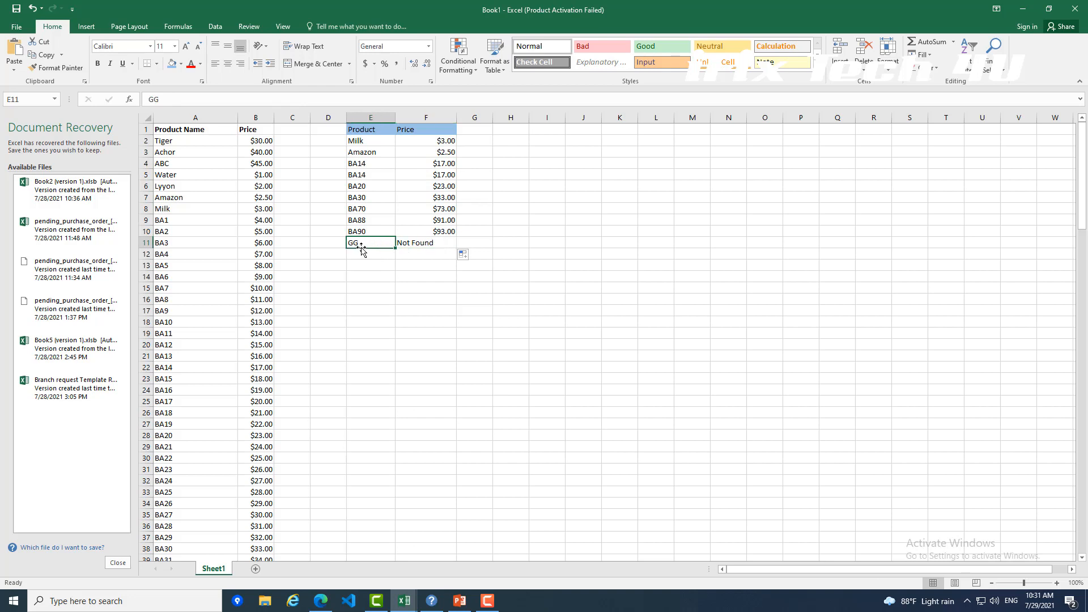
{"action": "left_click", "coordinate": [439, 246]}
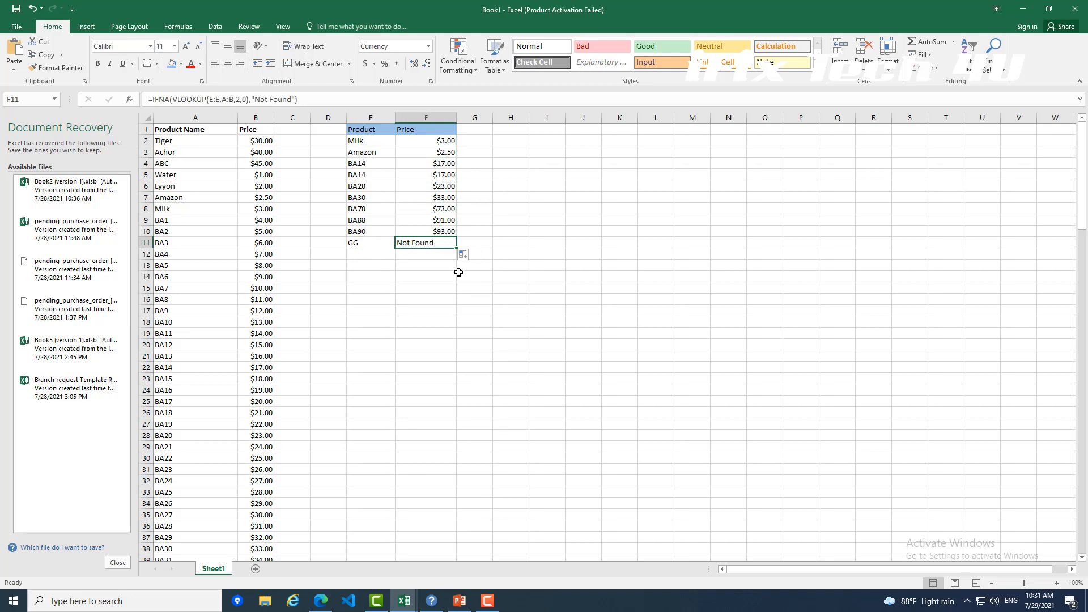
{"action": "left_click", "coordinate": [387, 245]}
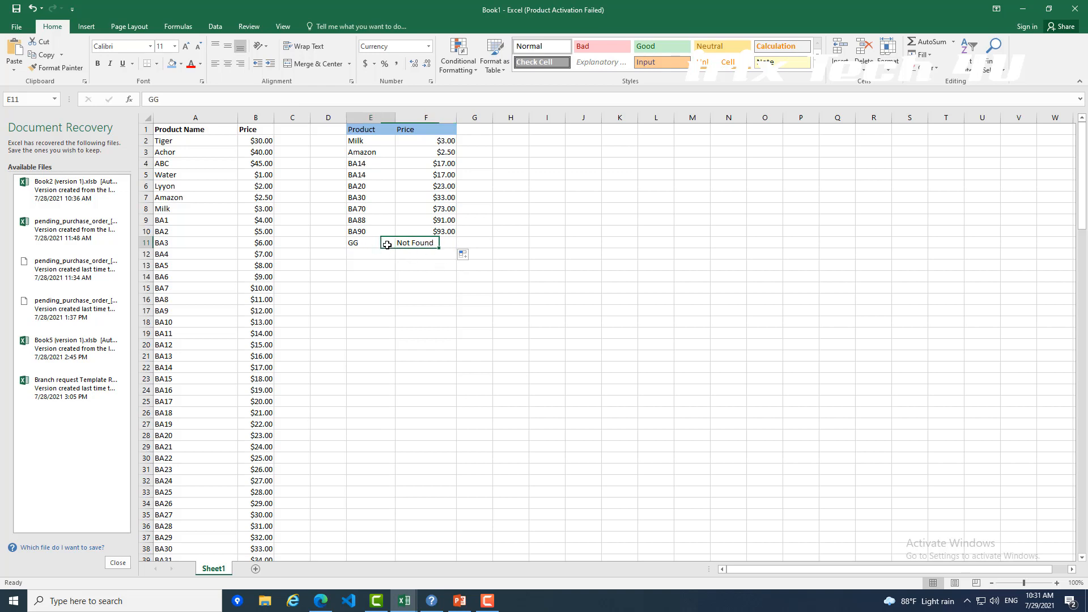